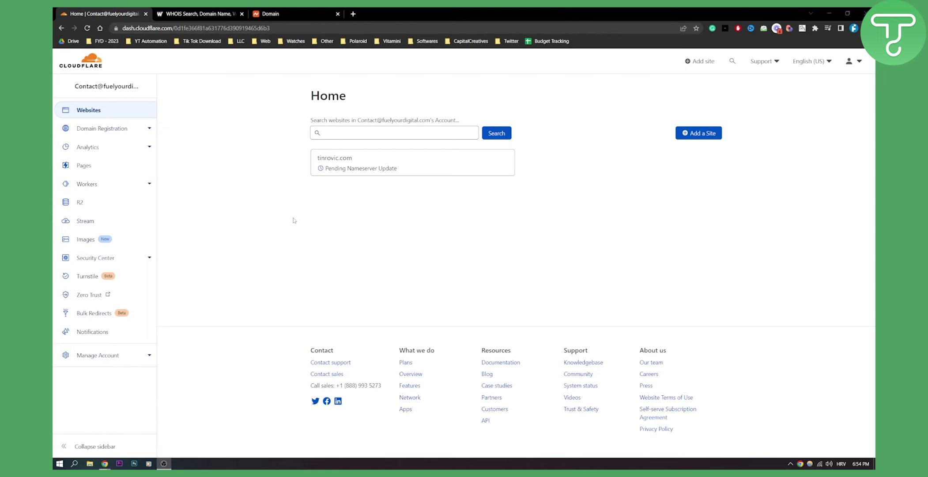
# Step: Copy fusionpublic.com from the Namecheap domain details into Cloudflare's website search
pyautogui.click(358, 133)
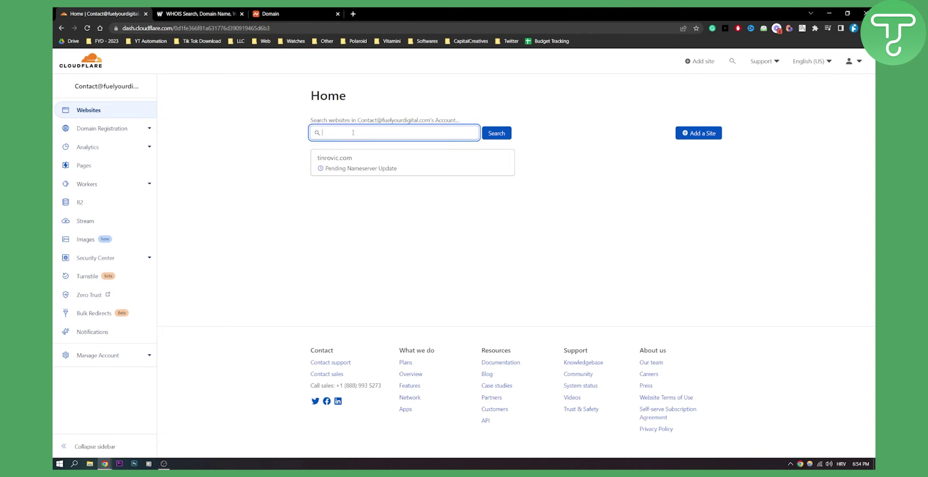
pyautogui.click(292, 10)
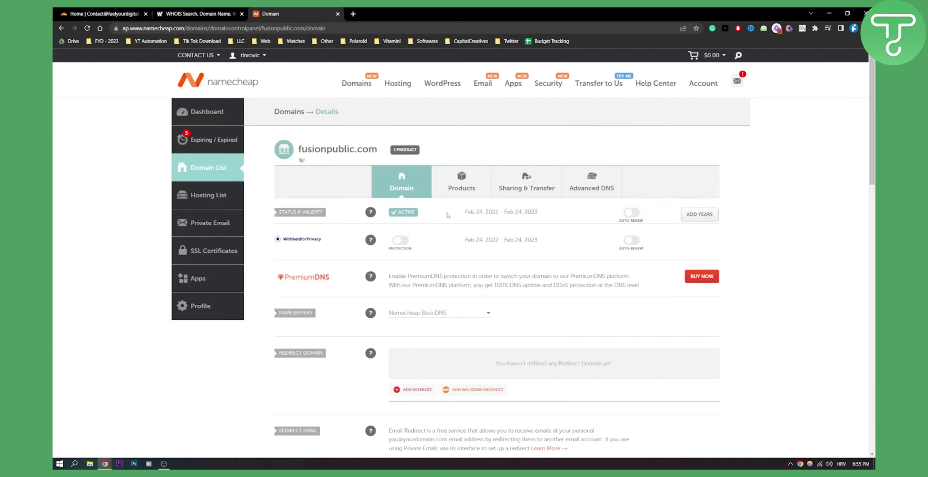
pyautogui.moveTo(299, 148); pyautogui.dragTo(378, 149)
pyautogui.scroll(-1, 367, 145)
pyautogui.rightClick(367, 145)
pyautogui.press('Escape')
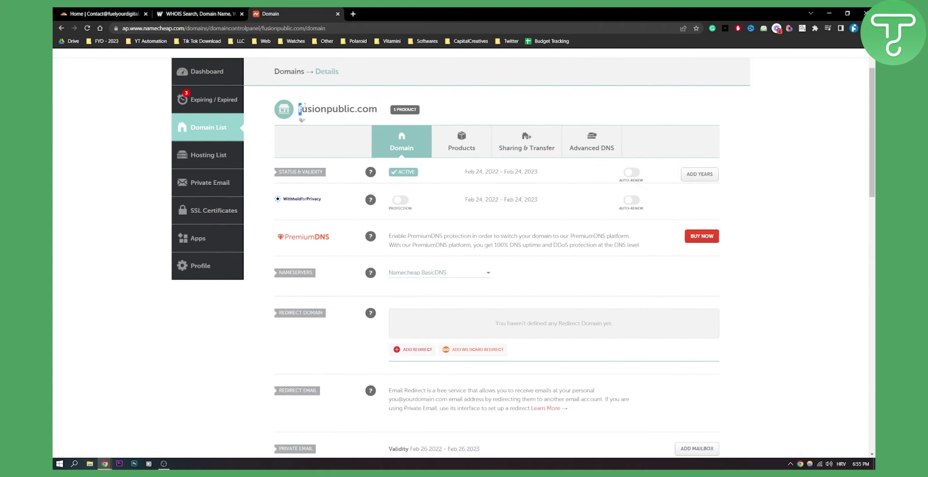
pyautogui.moveTo(299, 109); pyautogui.dragTo(378, 109)
pyautogui.hotkey('ctrl', 'c')
pyautogui.click(102, 13)
pyautogui.click(384, 132)
# Step: Search the account for fusionpublic.com and find no matching website
pyautogui.hotkey('ctrl', 'v')
pyautogui.click(497, 133)
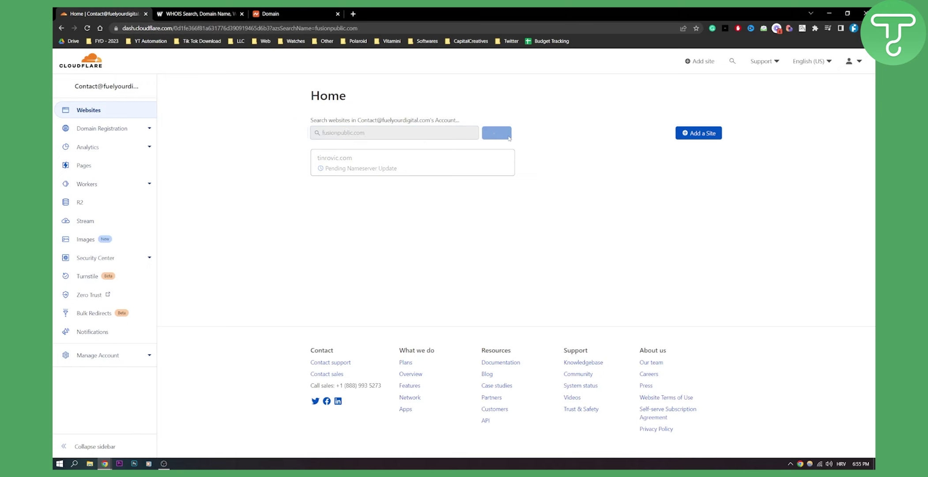
pyautogui.click(427, 132)
pyautogui.write('2')
pyautogui.press('Return')
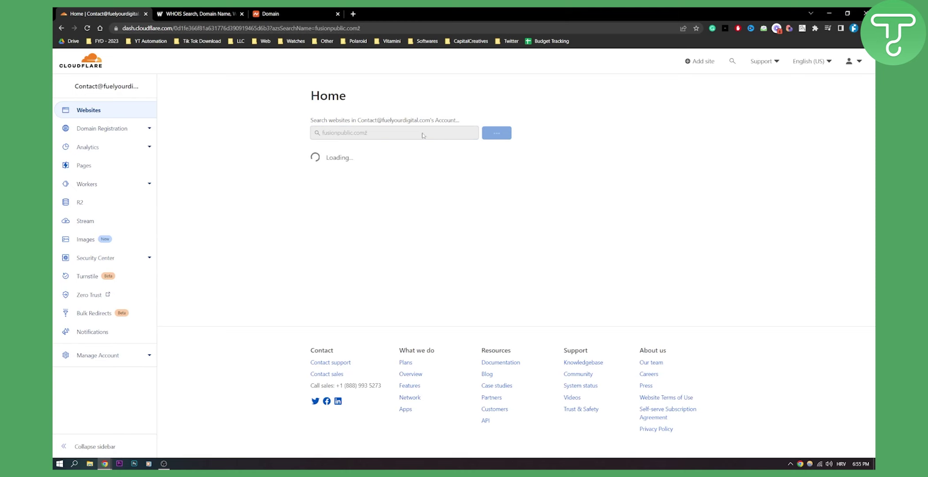
pyautogui.hotkey('ctrl', 'a')
pyautogui.press('BackSpace')
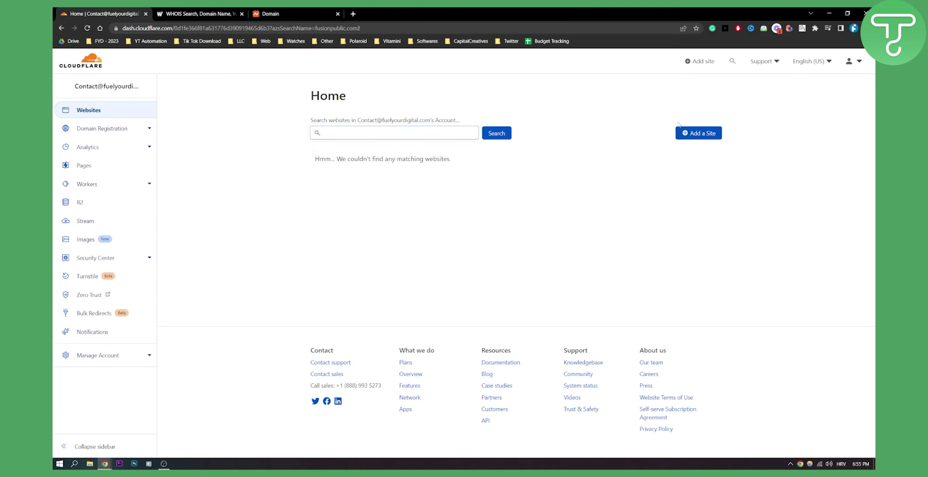
# Step: Add fusionpublic.com as a new site to reach the plan-selection step
pyautogui.click(700, 138)
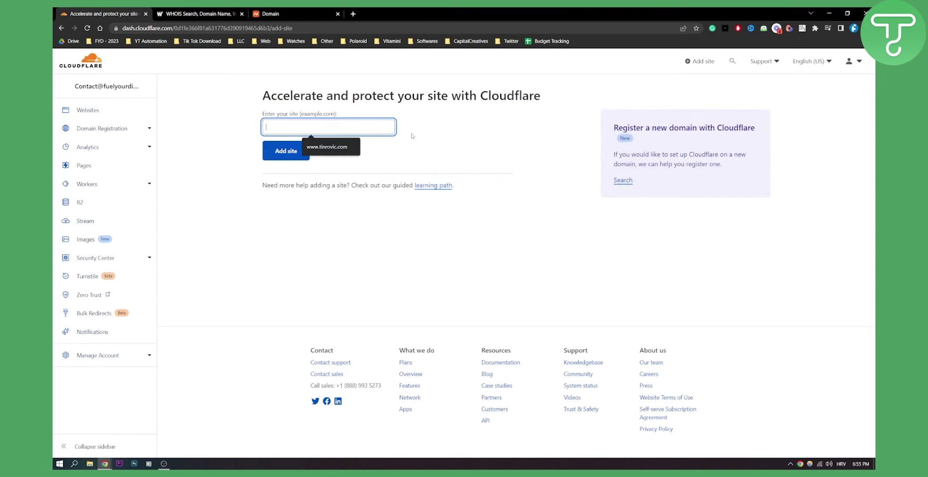
pyautogui.write('fusionpublic.com')
pyautogui.press('Return')
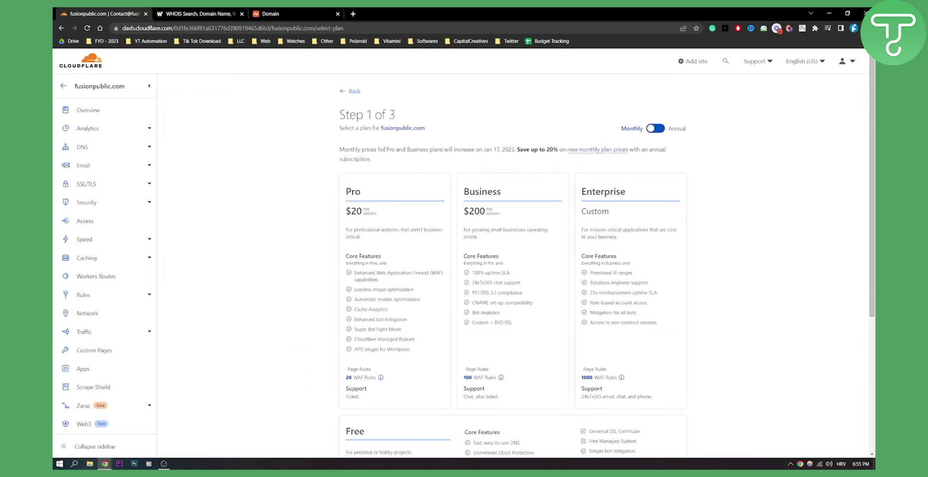
pyautogui.scroll(-2, 305, 179)
pyautogui.scroll(-2, 305, 179)
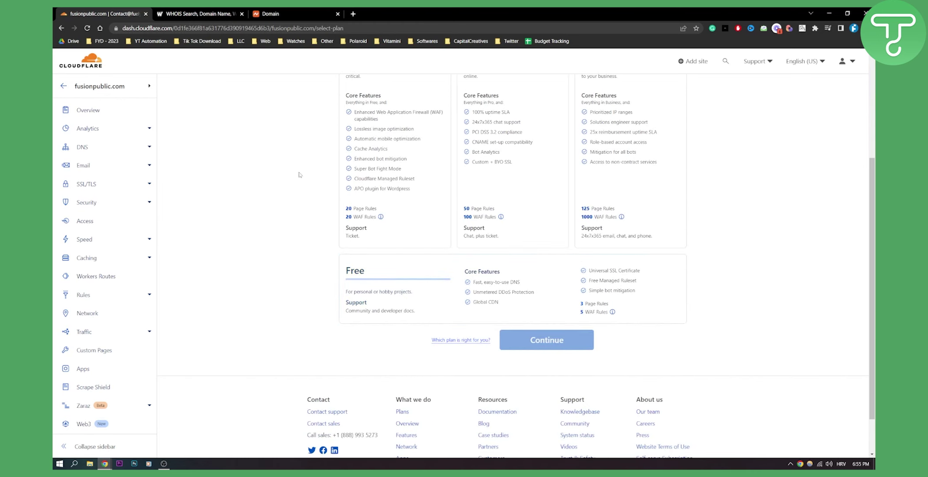
# Step: Choose the Free plan for fusionpublic.com and continue to the DNS scan
pyautogui.click(406, 291)
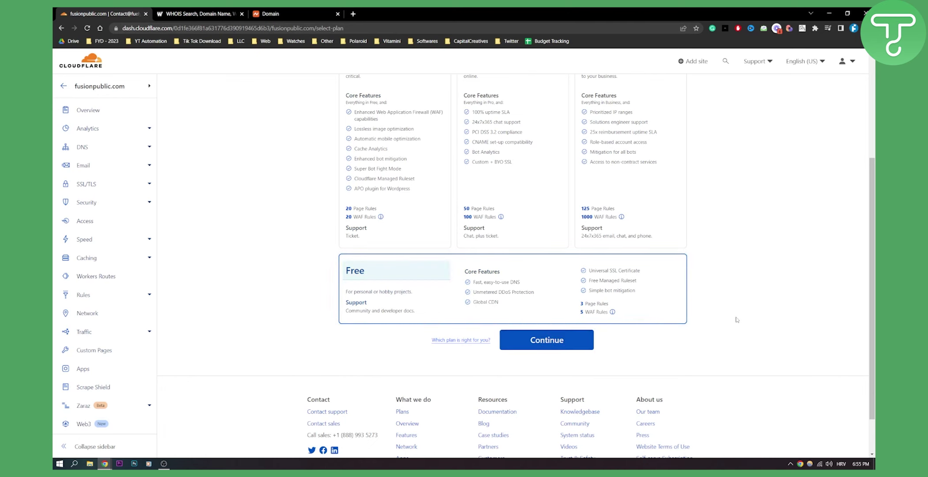
pyautogui.click(576, 338)
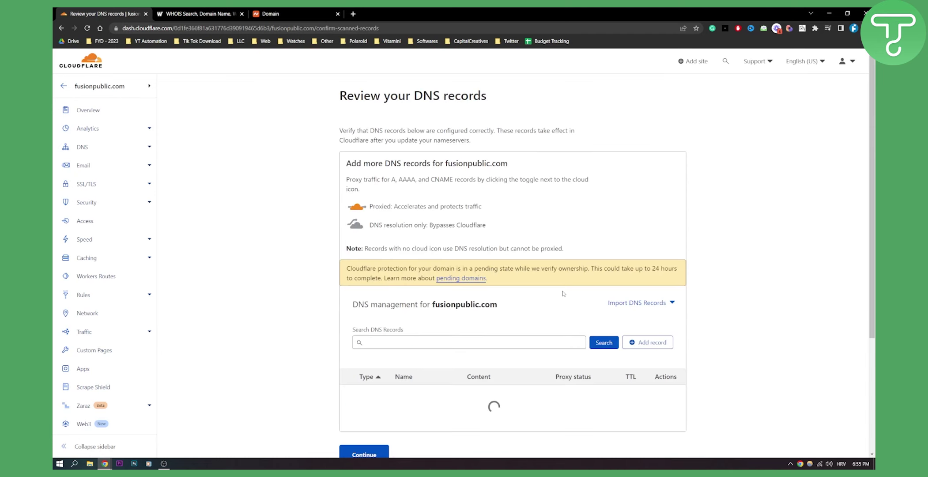
pyautogui.scroll(-2, 563, 293)
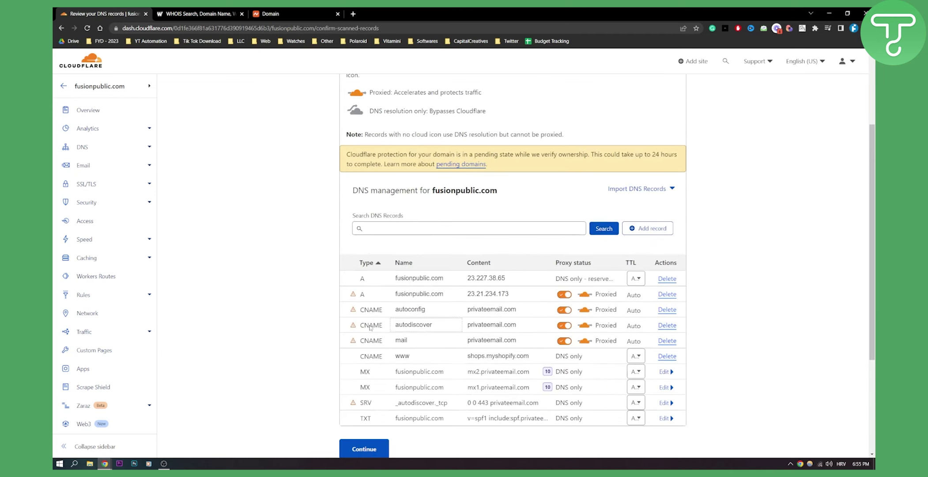
pyautogui.scroll(-1, 312, 241)
# Step: Accept the scanned DNS records and reach Cloudflare's two assigned nameservers
pyautogui.click(355, 412)
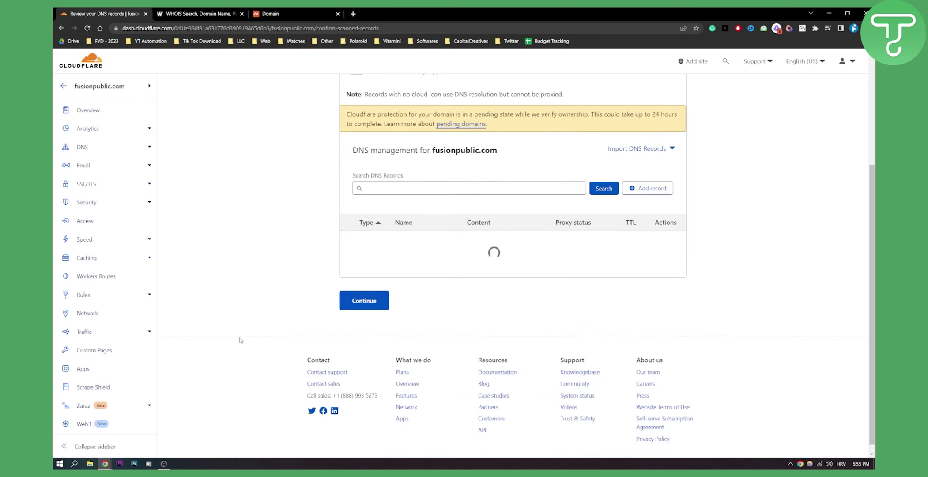
pyautogui.scroll(-1, 274, 296)
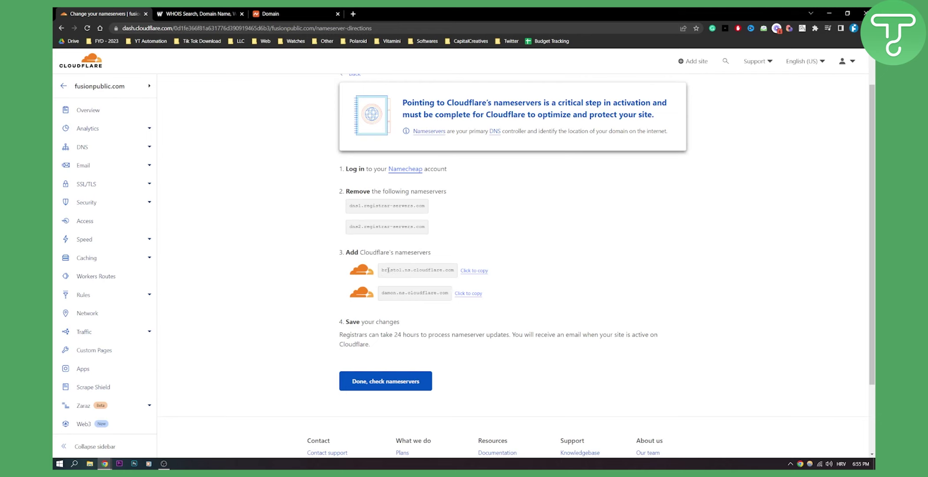
# Step: Look up fusionpublic.com on who.is, confirm it still uses the registrar's nameservers, and return to Cloudflare
pyautogui.click(195, 14)
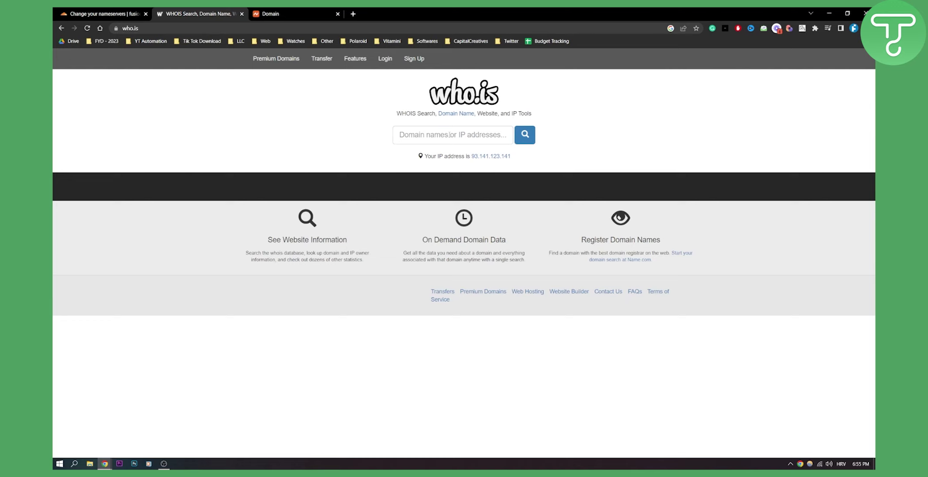
pyautogui.write('fusionpublic.com')
pyautogui.click(524, 134)
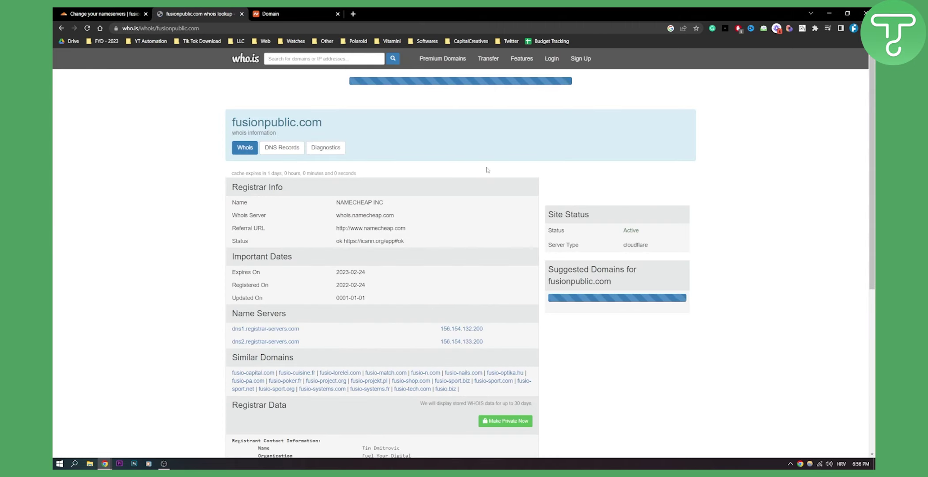
pyautogui.scroll(-2, 276, 373)
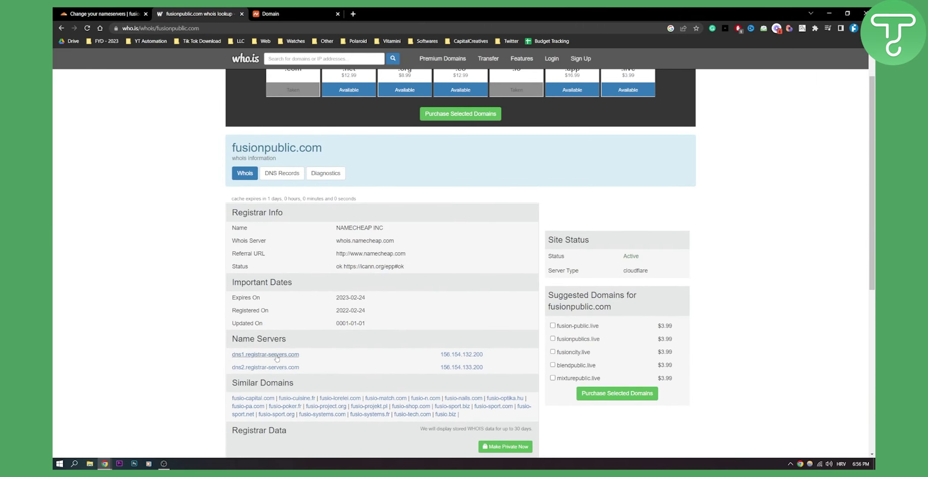
pyautogui.hotkey('ctrl', 'shift', 'Tab')
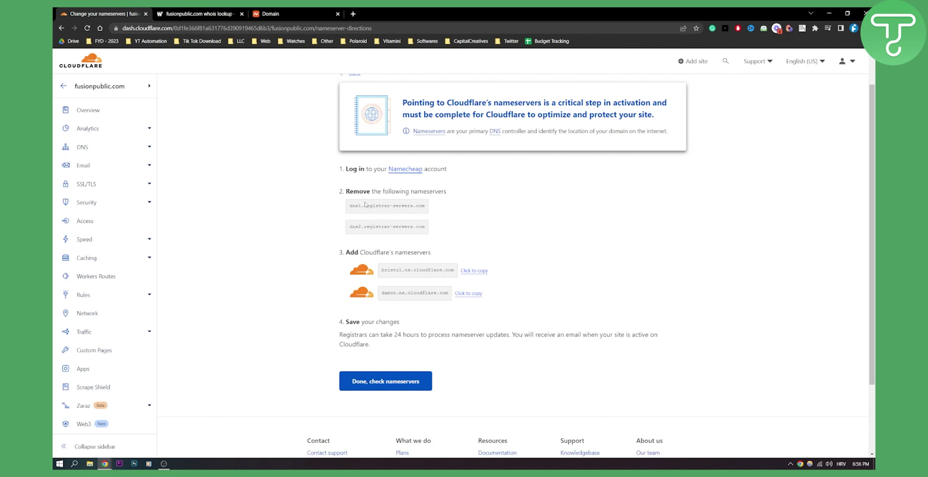
# Step: Copy bristol.ns.cloudflare.com from the nameserver instructions and go to the Namecheap domain page
pyautogui.moveTo(352, 206); pyautogui.dragTo(425, 207)
pyautogui.click(402, 211)
pyautogui.doubleClick(394, 270)
pyautogui.rightClick(394, 271)
pyautogui.click(421, 276)
pyautogui.click(267, 11)
pyautogui.click(357, 112)
pyautogui.scroll(1, 358, 111)
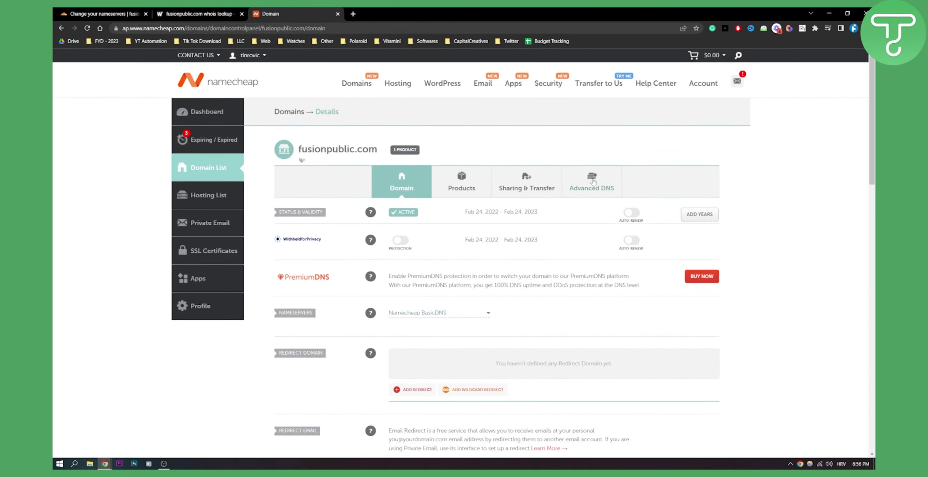
# Step: View fusionpublic.com's Advanced DNS host records in Namecheap, checking back against Cloudflare's instructions
pyautogui.click(593, 183)
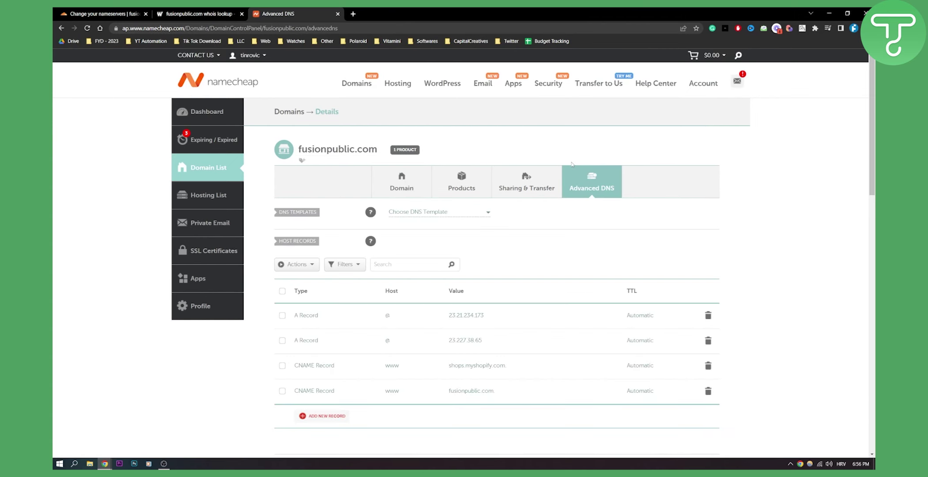
pyautogui.scroll(-2, 512, 221)
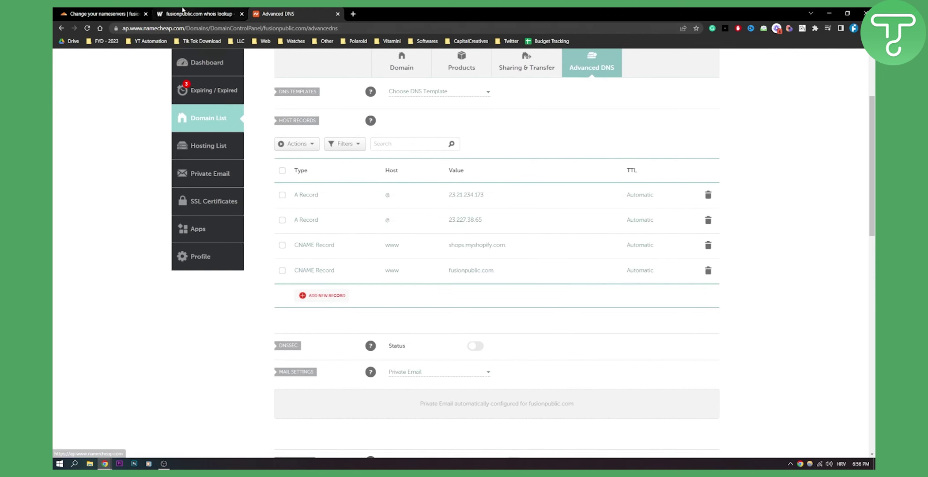
pyautogui.click(105, 13)
pyautogui.click(404, 270)
pyautogui.click(290, 13)
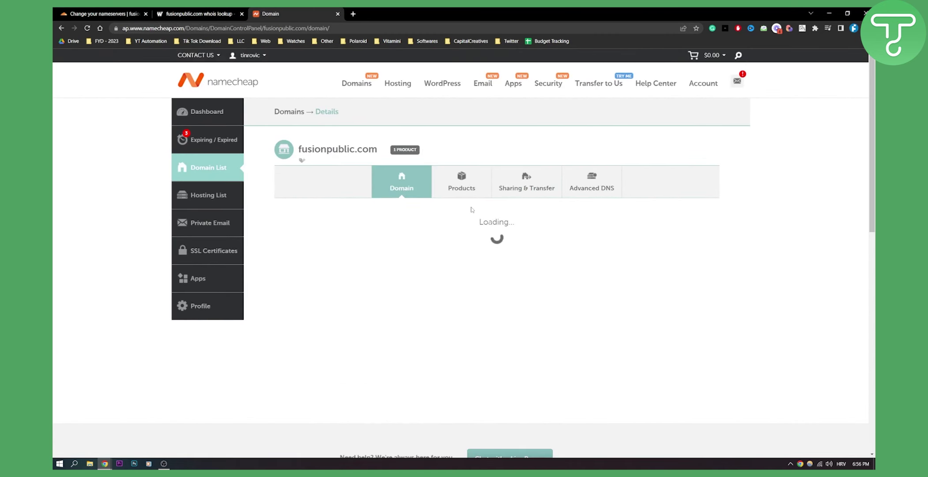
pyautogui.scroll(-2, 471, 207)
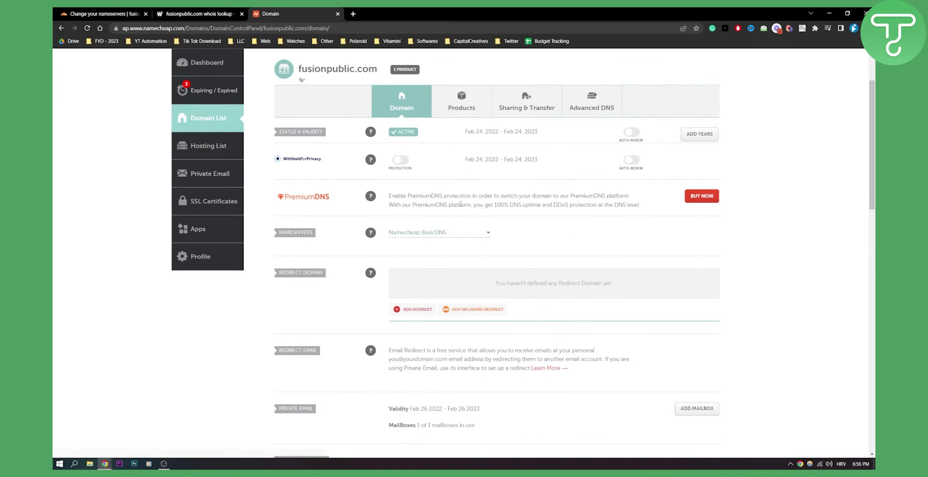
pyautogui.scroll(-1, 456, 204)
pyautogui.scroll(-1, 455, 205)
pyautogui.scroll(-1, 453, 205)
pyautogui.scroll(-2, 450, 203)
pyautogui.scroll(5, 450, 204)
pyautogui.scroll(-8, 453, 210)
pyautogui.scroll(6, 457, 219)
pyautogui.scroll(2, 457, 220)
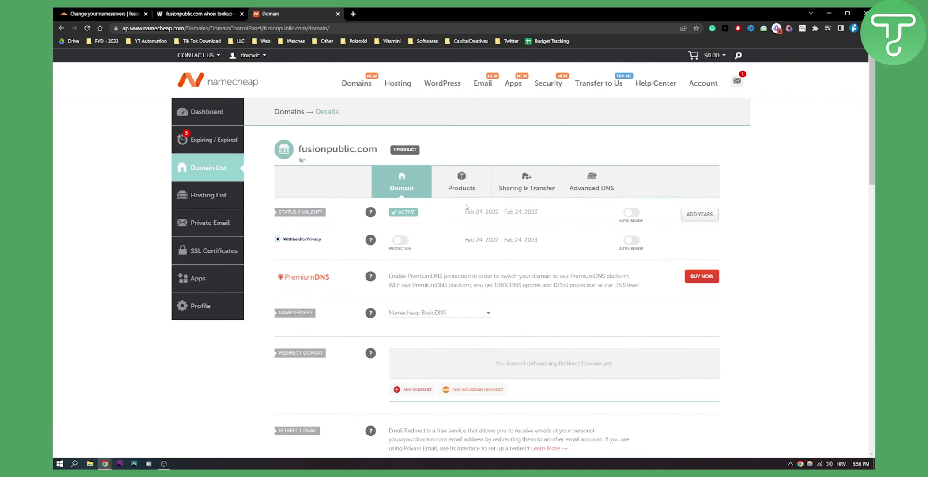
pyautogui.scroll(-1, 459, 205)
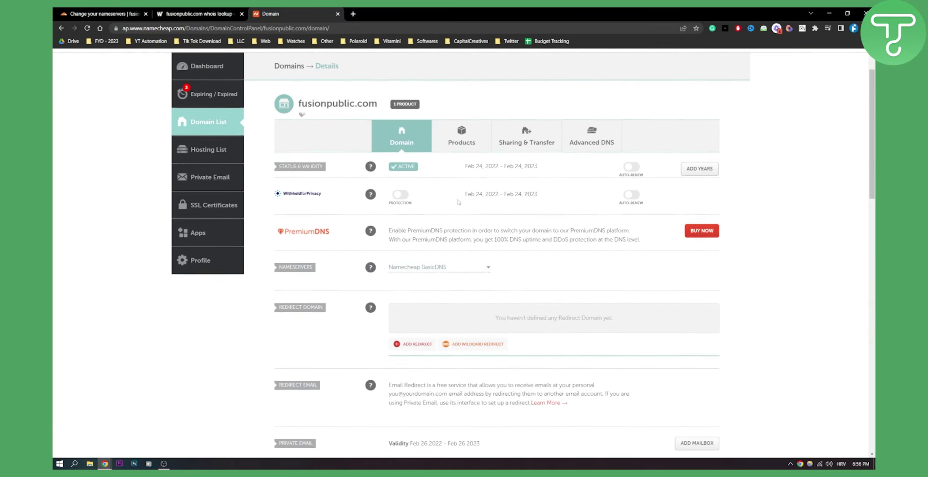
pyautogui.scroll(-1, 450, 200)
# Step: Switch the domain to Custom DNS with bristol.ns.cloudflare.com first, then copy damon.ns.cloudflare.com from Cloudflare
pyautogui.click(437, 193)
pyautogui.click(429, 233)
pyautogui.click(427, 213)
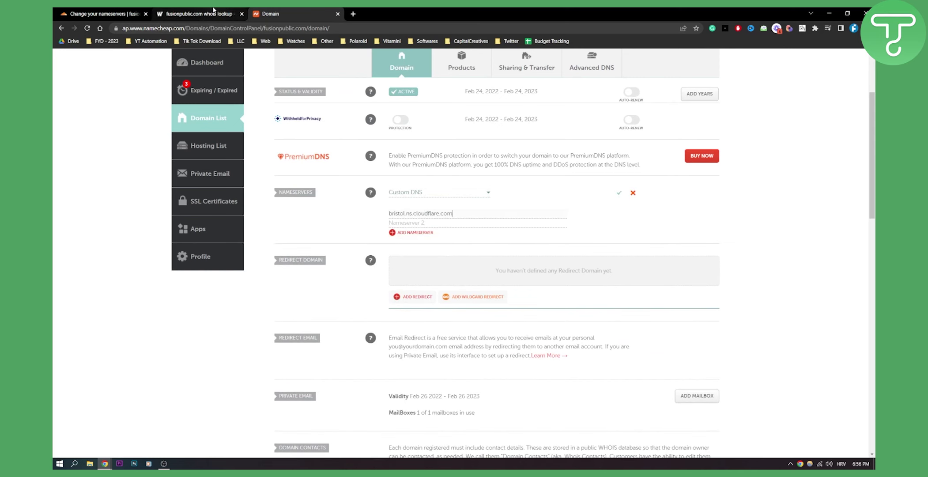
pyautogui.click(195, 14)
pyautogui.click(111, 12)
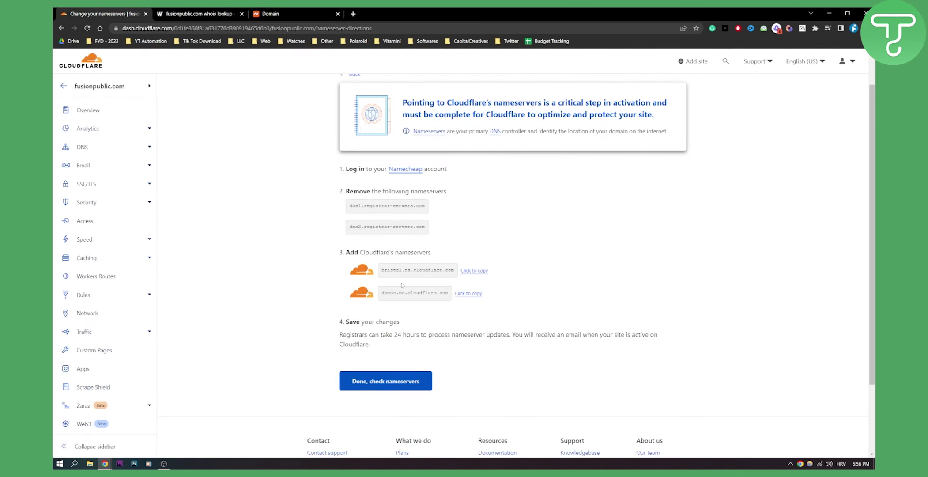
pyautogui.tripleClick(402, 292)
pyautogui.hotkey('ctrl', 'c')
# Step: Enter damon.ns.cloudflare.com as the second nameserver, save the change, and return to Cloudflare
pyautogui.click(271, 13)
pyautogui.click(457, 223)
pyautogui.hotkey('ctrl', 'v')
pyautogui.scroll(-3, 732, 163)
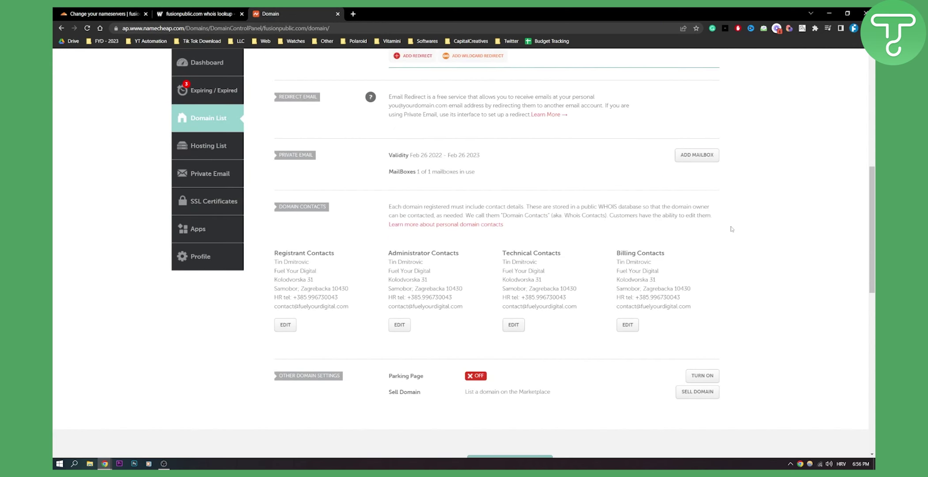
pyautogui.scroll(5, 731, 230)
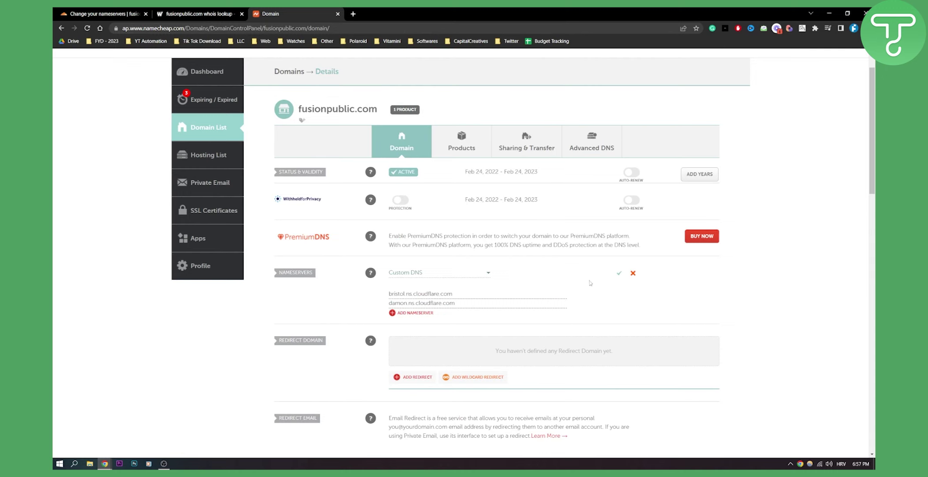
pyautogui.click(618, 274)
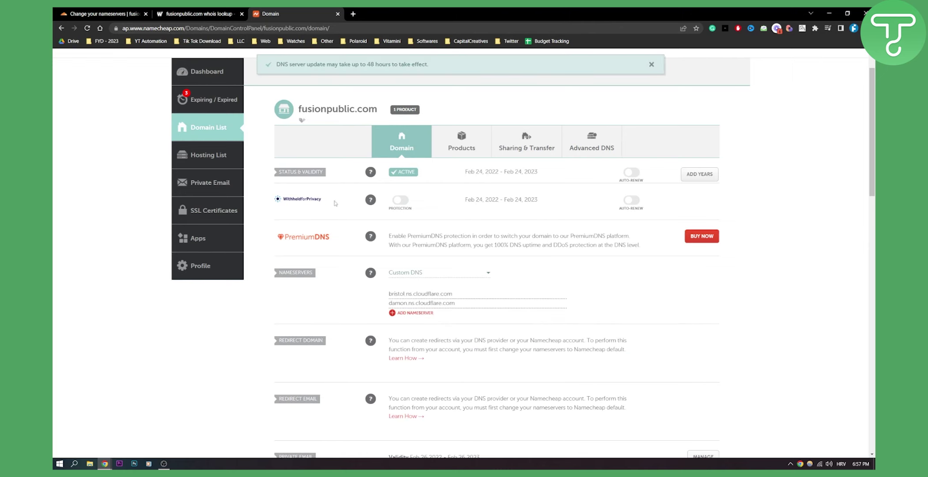
pyautogui.click(98, 13)
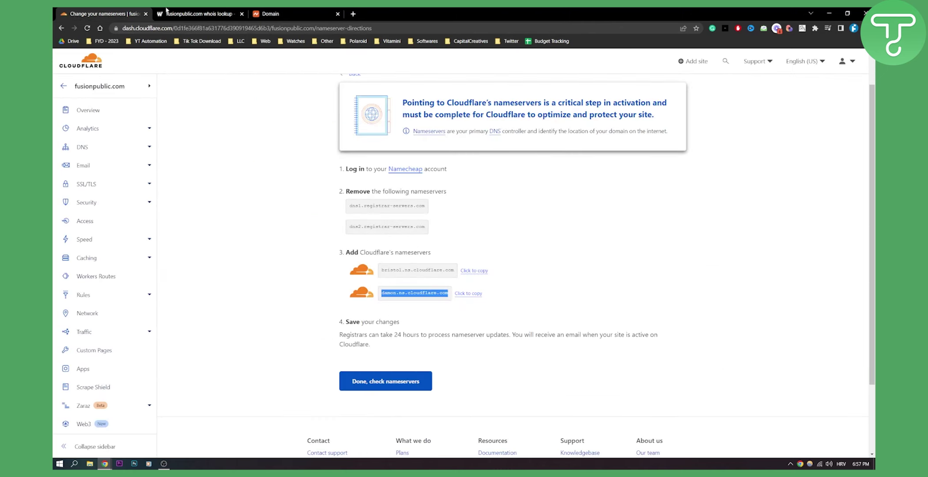
# Step: Confirm the nameservers are changed, then save Automatic HTTPS Rewrites and turn on Always Use HTTPS
pyautogui.click(368, 382)
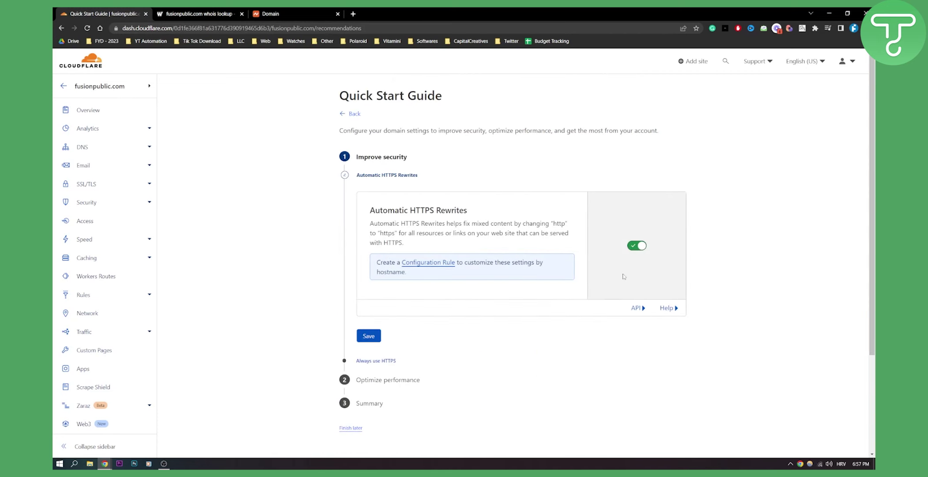
pyautogui.click(372, 337)
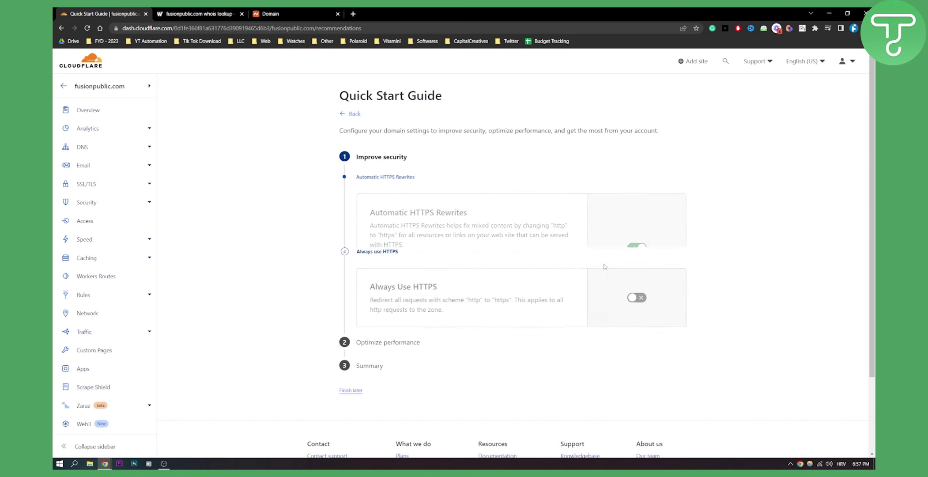
pyautogui.click(639, 238)
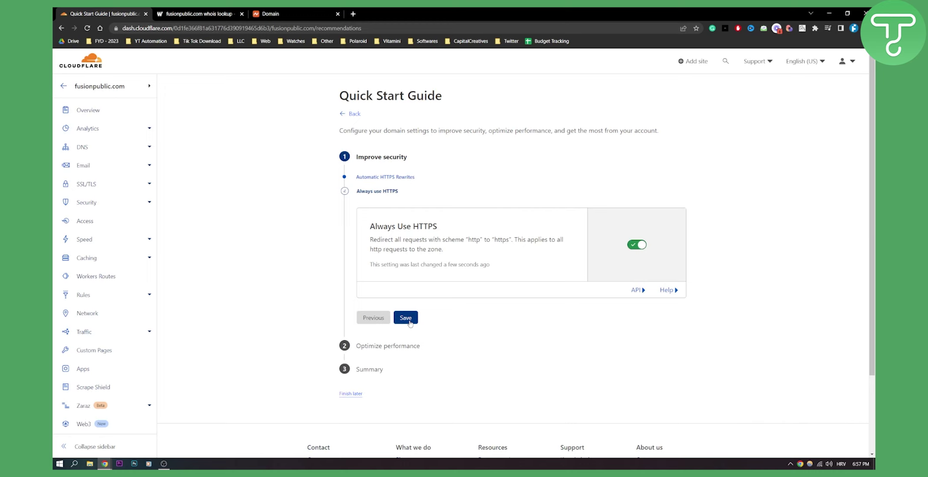
pyautogui.click(408, 318)
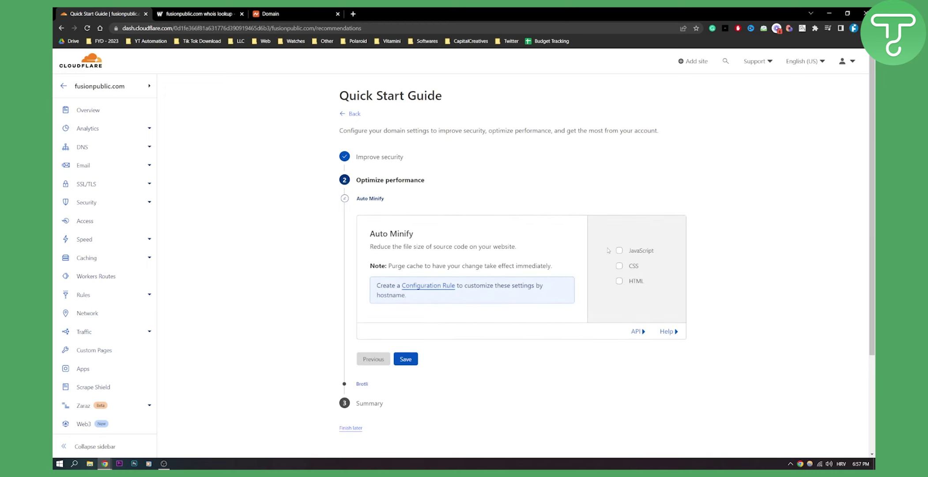
# Step: Enable JavaScript and HTML minification and Brotli, finish the Quick Start Guide, and go to who.is
pyautogui.click(620, 250)
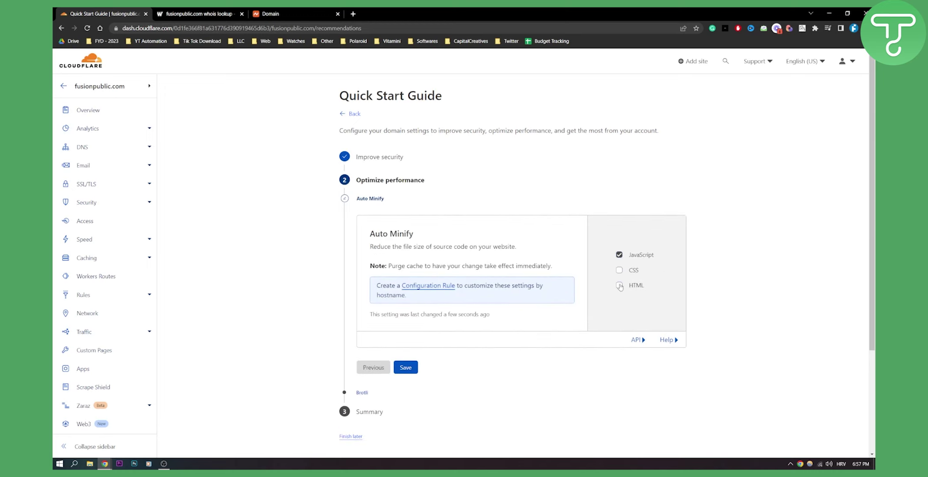
pyautogui.click(619, 285)
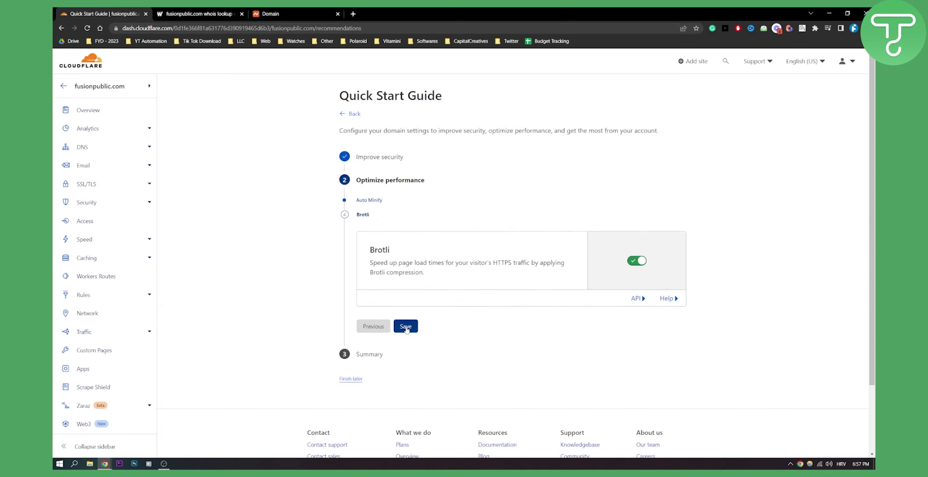
pyautogui.click(406, 328)
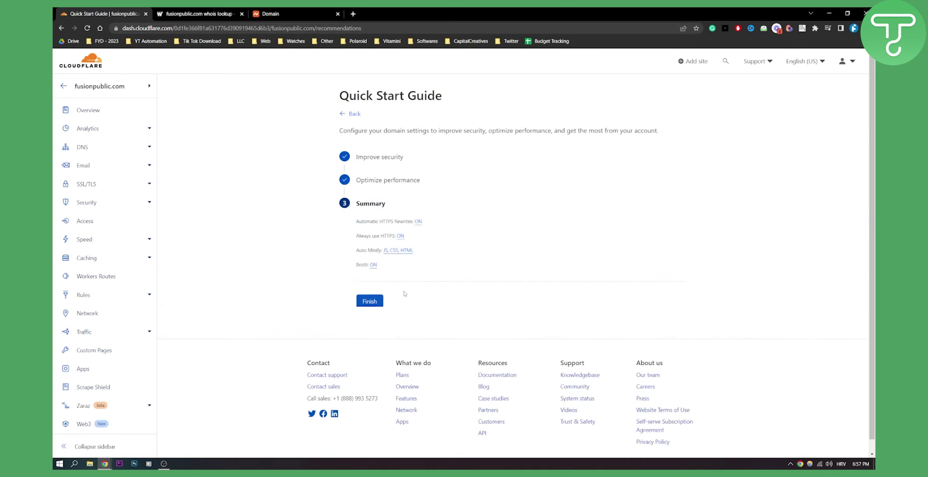
pyautogui.click(366, 302)
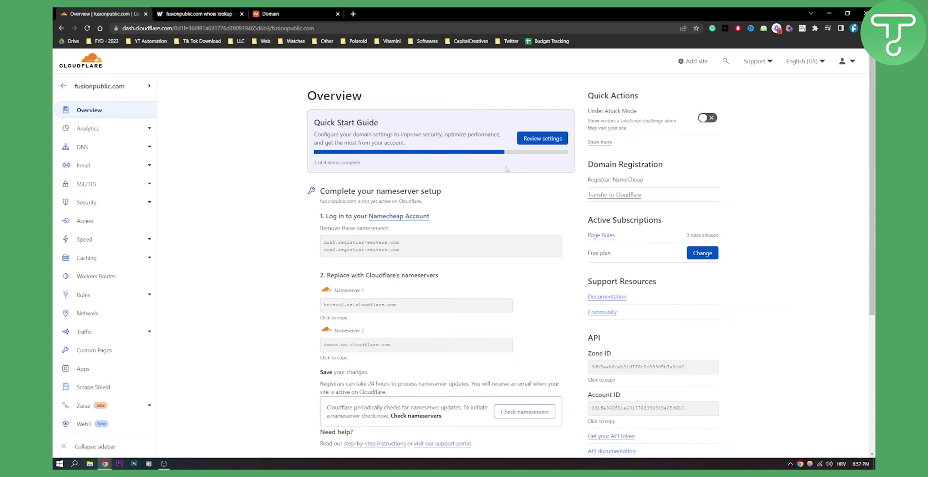
pyautogui.click(204, 13)
pyautogui.scroll(1, 189, 127)
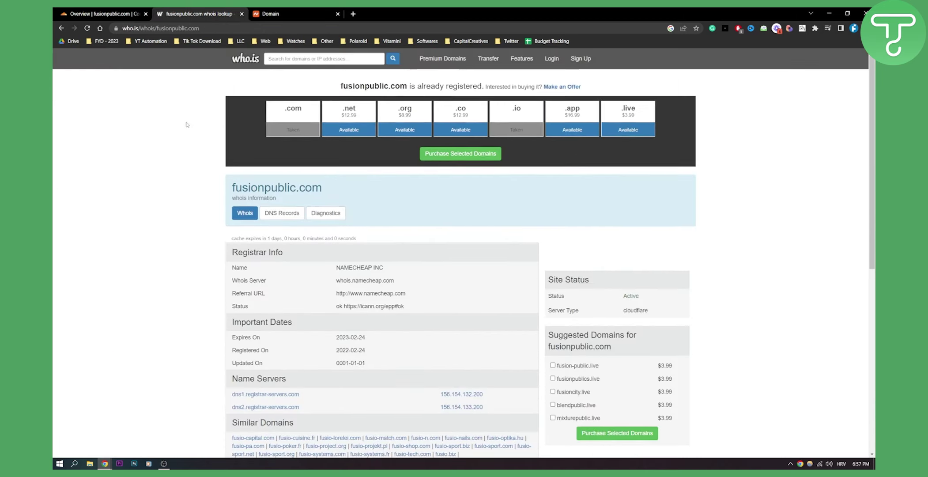
# Step: Rerun the who.is lookup for fusionpublic.com, still showing registrar-servers.com nameservers, and return to the Cloudflare overview
pyautogui.click(319, 60)
pyautogui.click(330, 73)
pyautogui.click(392, 58)
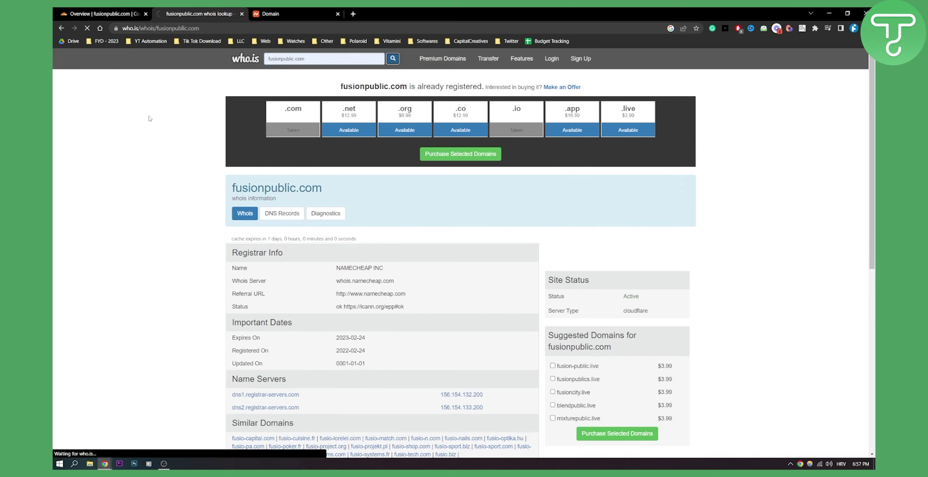
pyautogui.scroll(-1, 328, 272)
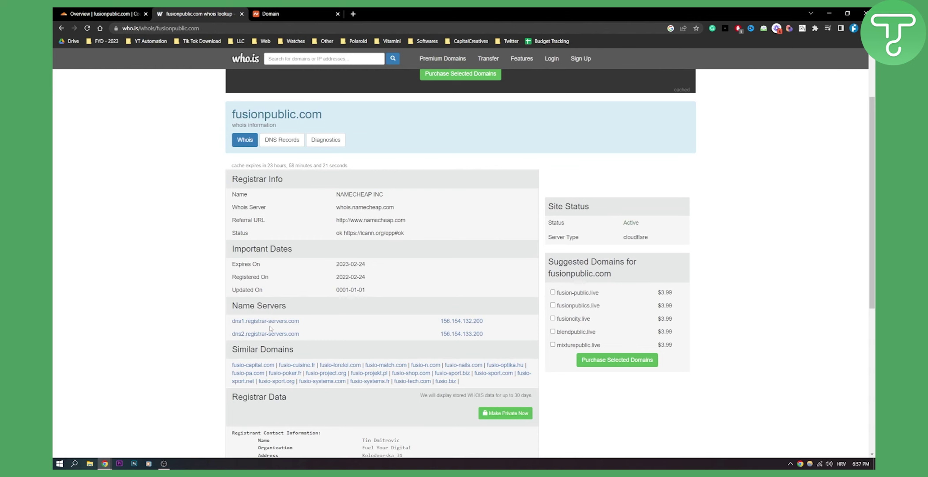
pyautogui.hotkey('ctrl', 'shift', 'Tab')
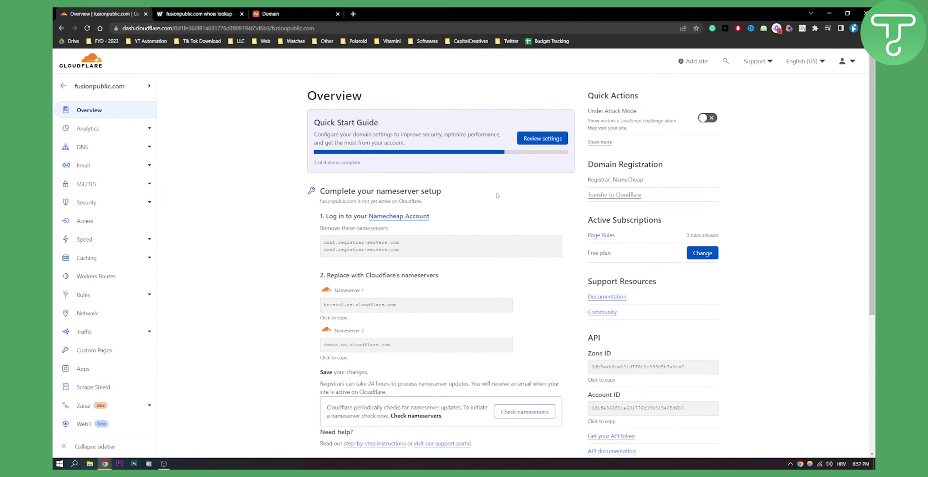